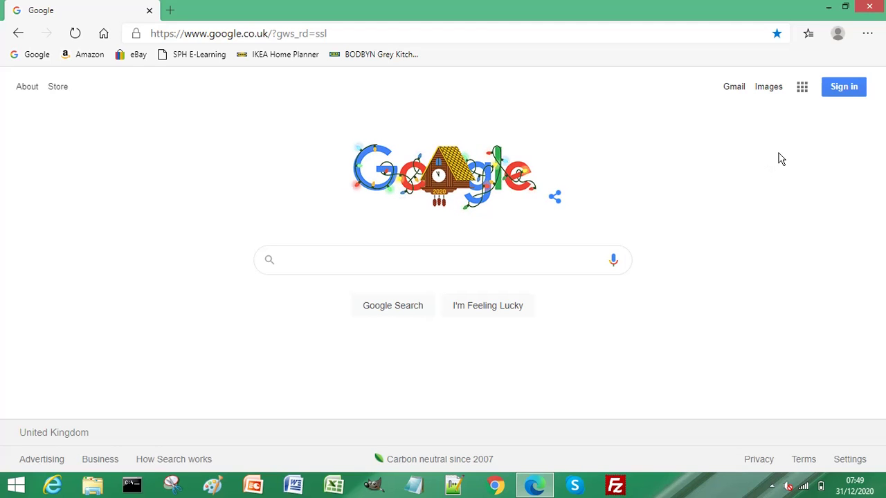
Step: Start a new browser collection and name it Simpsons
{"action": "left_click", "coordinate": [869, 38]}
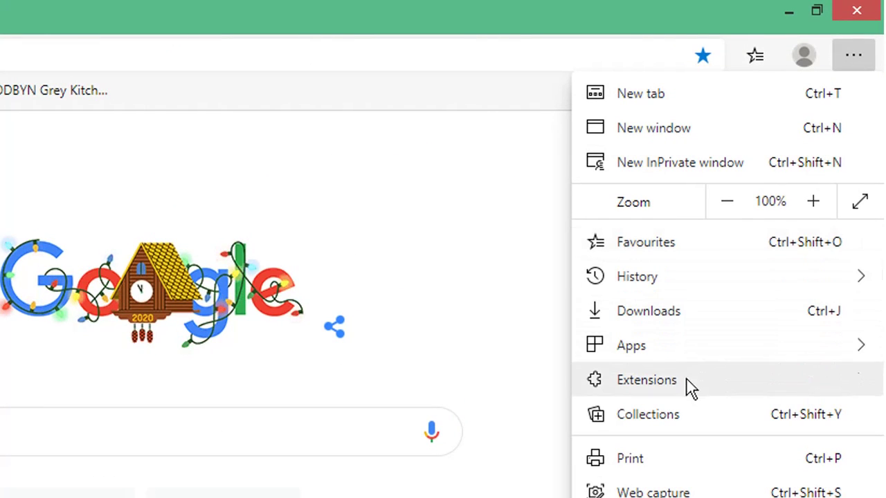
{"action": "left_click", "coordinate": [697, 426]}
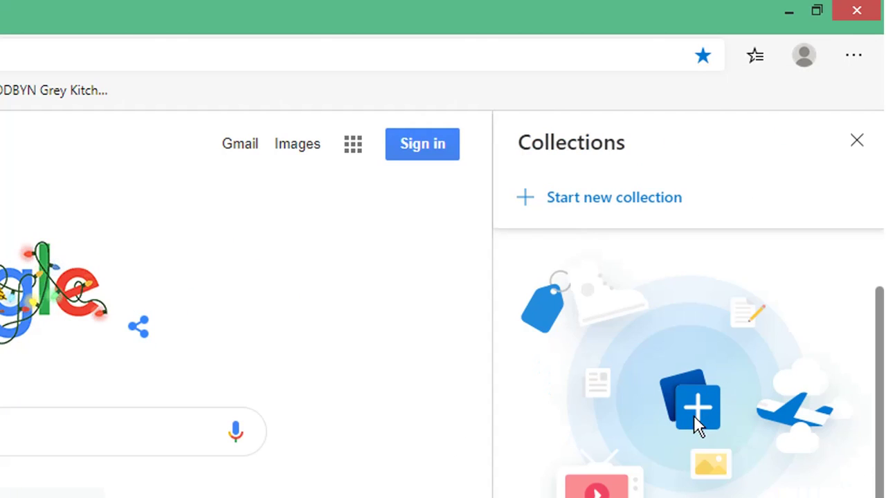
{"action": "left_click", "coordinate": [631, 206]}
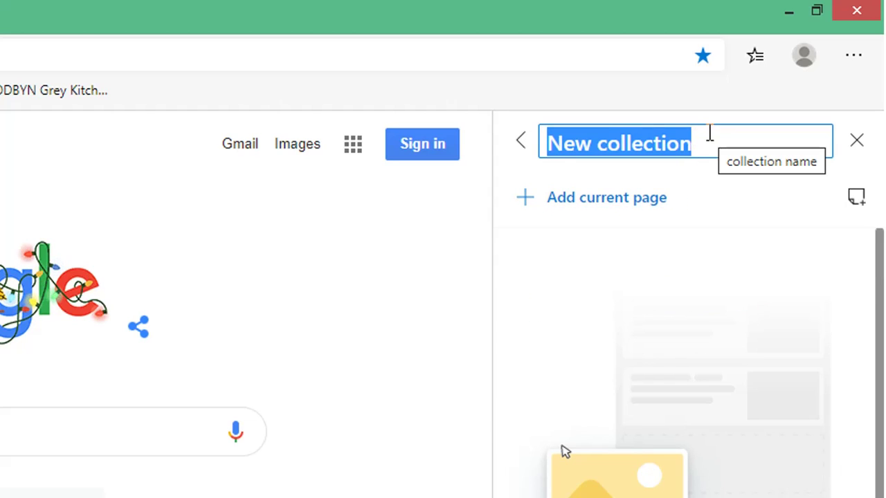
{"action": "type", "text": "Sim"}
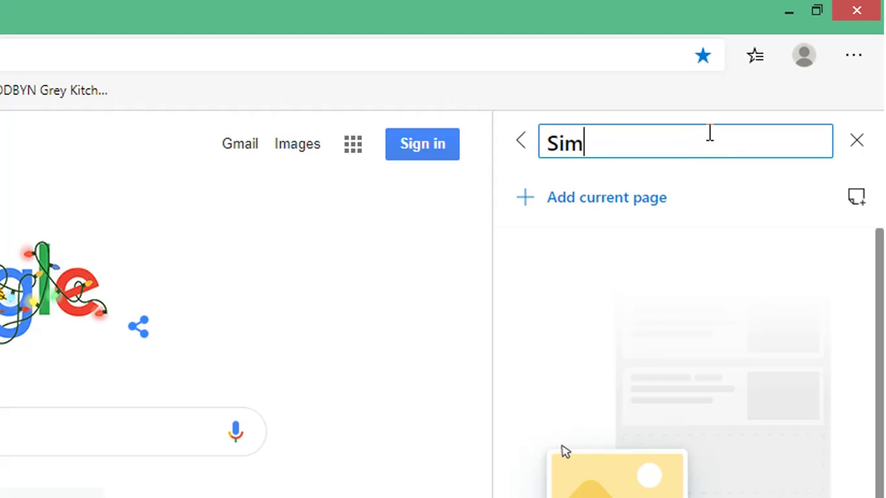
{"action": "type", "text": "psons"}
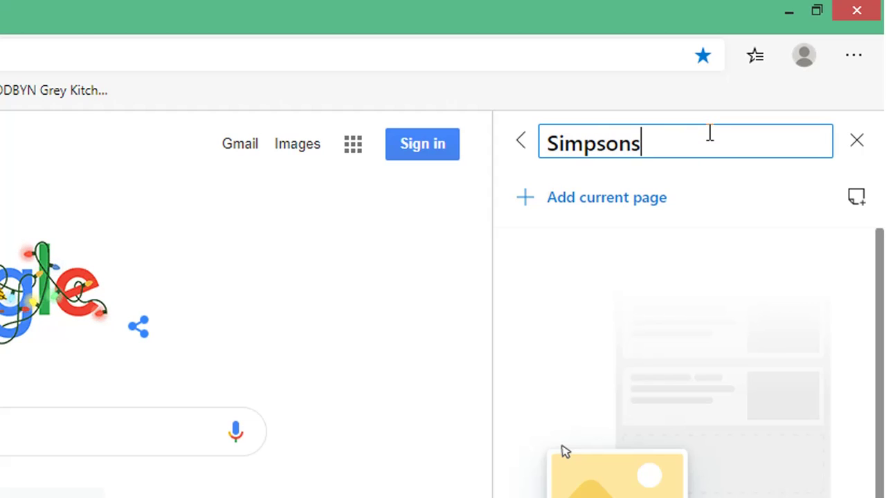
{"action": "key", "text": "Return"}
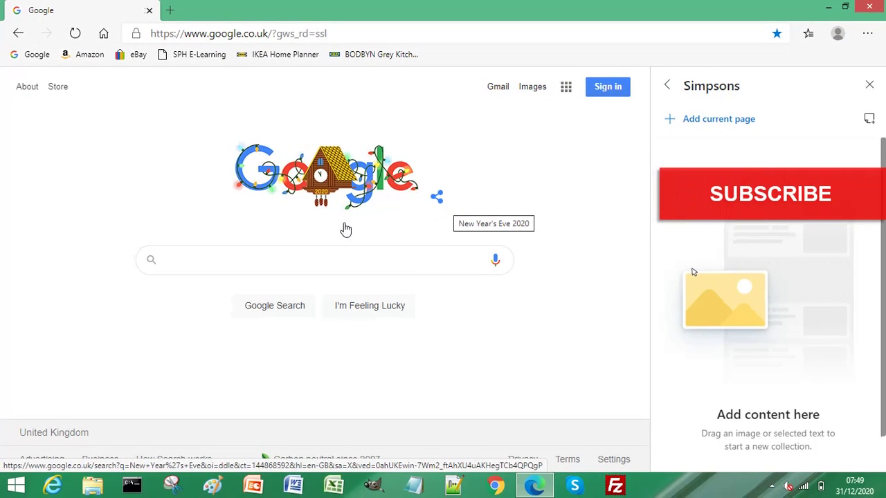
Step: Search Google for "simpsons wikipedia" and open the Wikipedia article on The Simpsons
{"action": "left_click", "coordinate": [236, 260]}
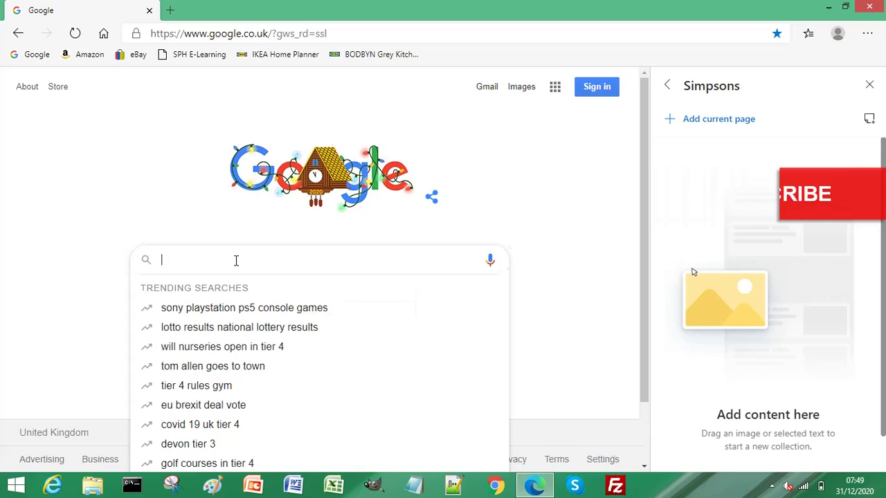
{"action": "type", "text": "s"}
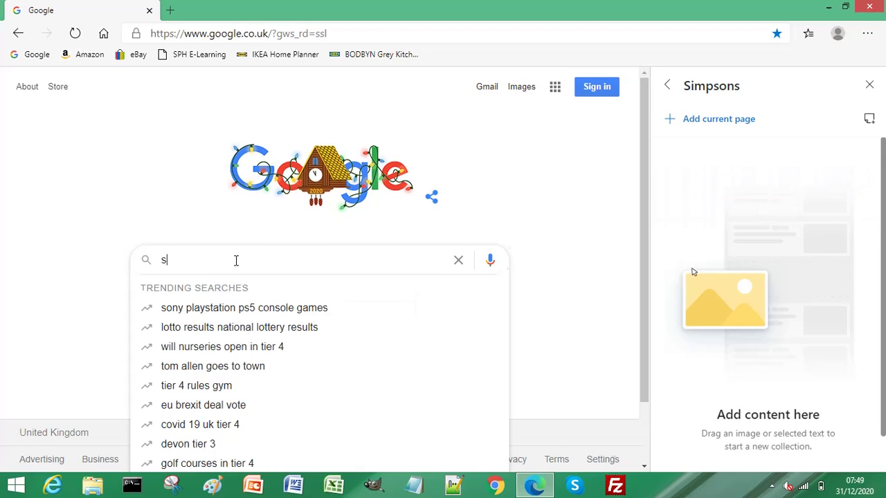
{"action": "type", "text": "imps"}
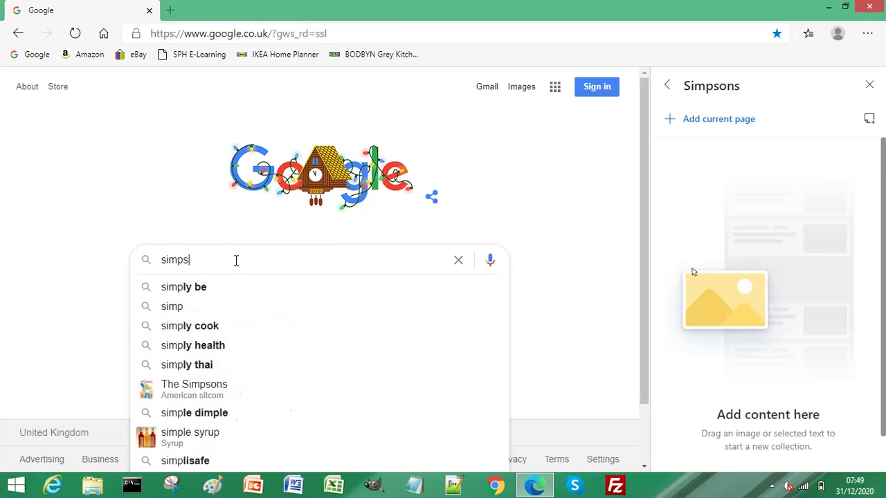
{"action": "type", "text": "ons wiki"}
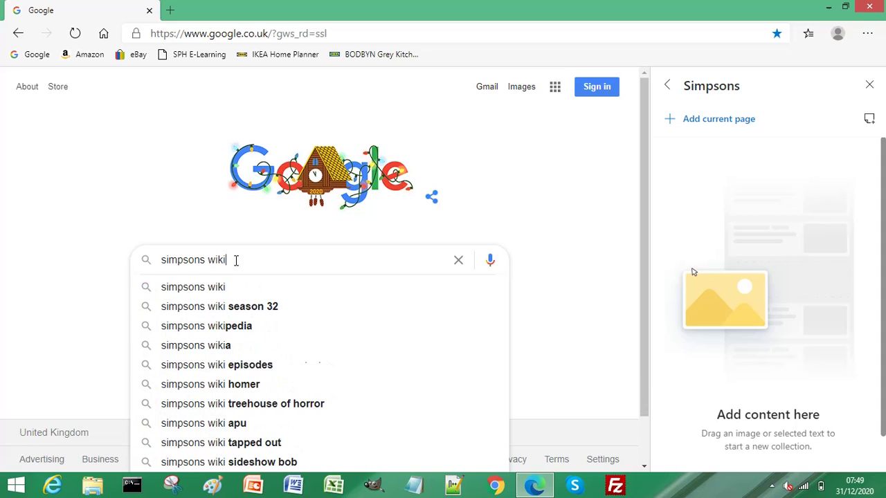
{"action": "key", "text": "Down"}
{"action": "key", "text": "Down"}
{"action": "key", "text": "Down"}
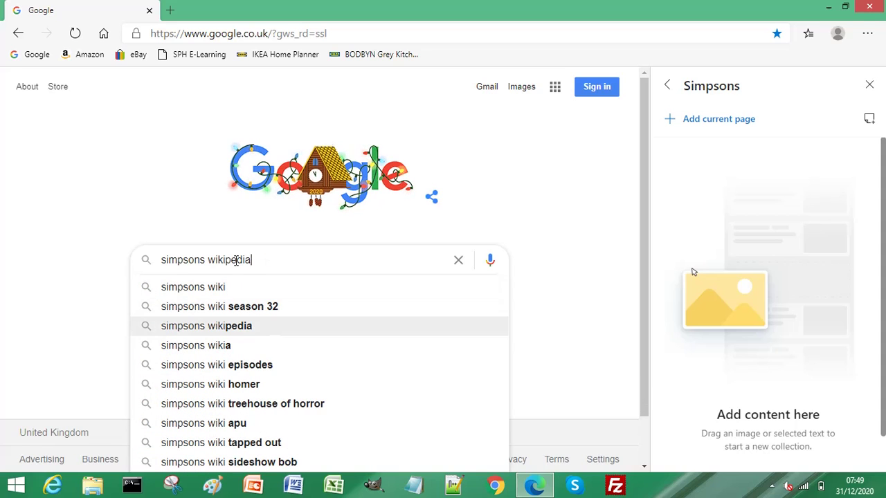
{"action": "key", "text": "Return"}
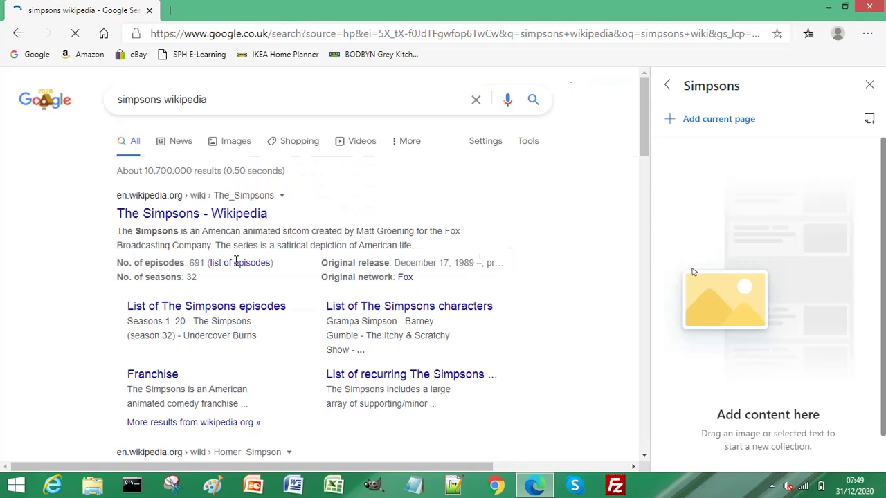
{"action": "left_click", "coordinate": [231, 216]}
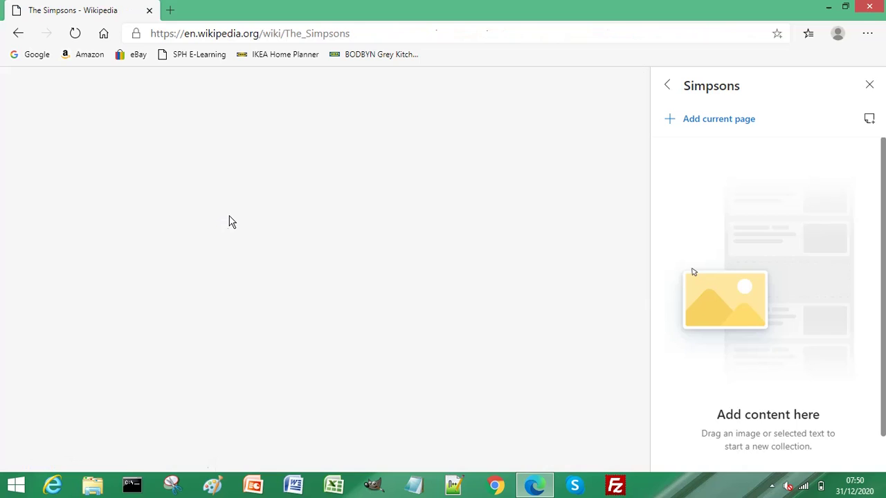
Step: Close the fundraising banner above the article's opening paragraph
{"action": "left_click_drag", "start_coordinate": [188, 225], "coordinate": [230, 226]}
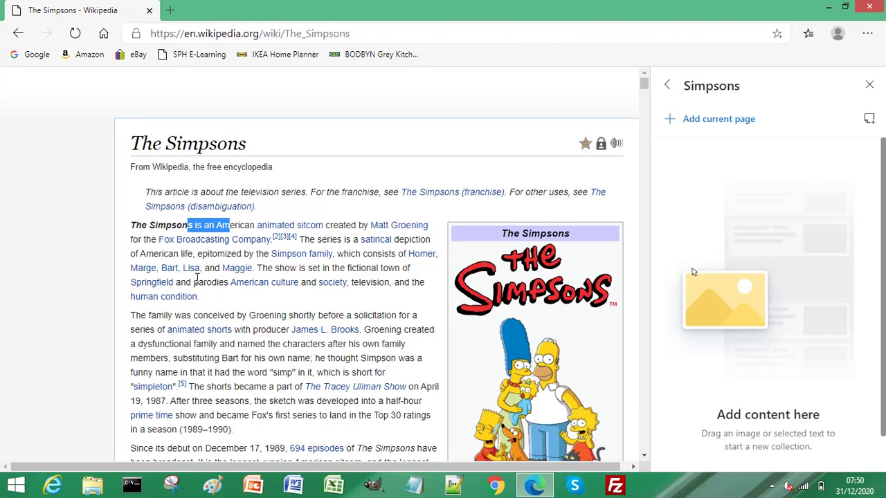
{"action": "left_click", "coordinate": [132, 225]}
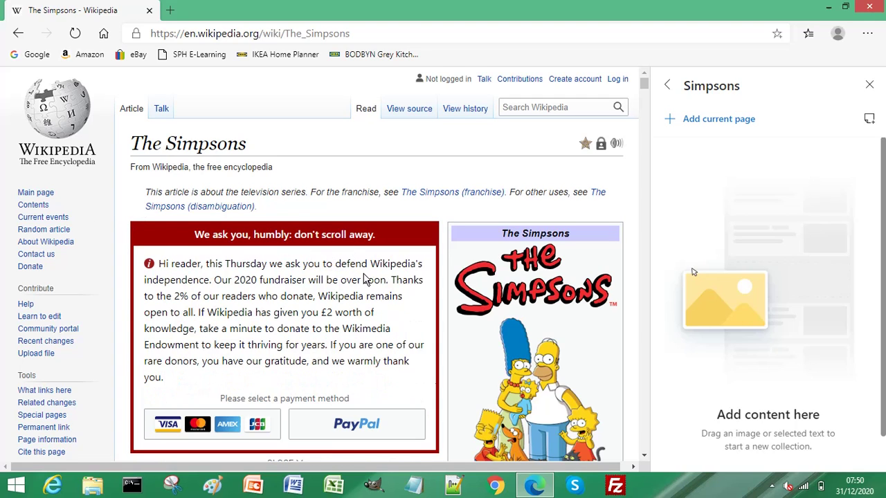
{"action": "scroll", "coordinate": [363, 275], "scroll_direction": "down", "scroll_amount": 5}
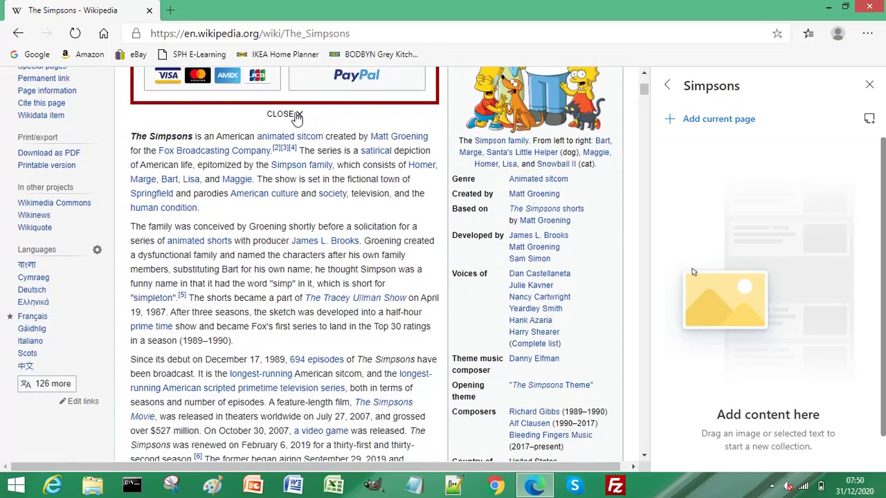
{"action": "scroll", "coordinate": [296, 118], "scroll_direction": "down", "scroll_amount": 4}
{"action": "scroll", "coordinate": [197, 180], "scroll_direction": "up", "scroll_amount": 3}
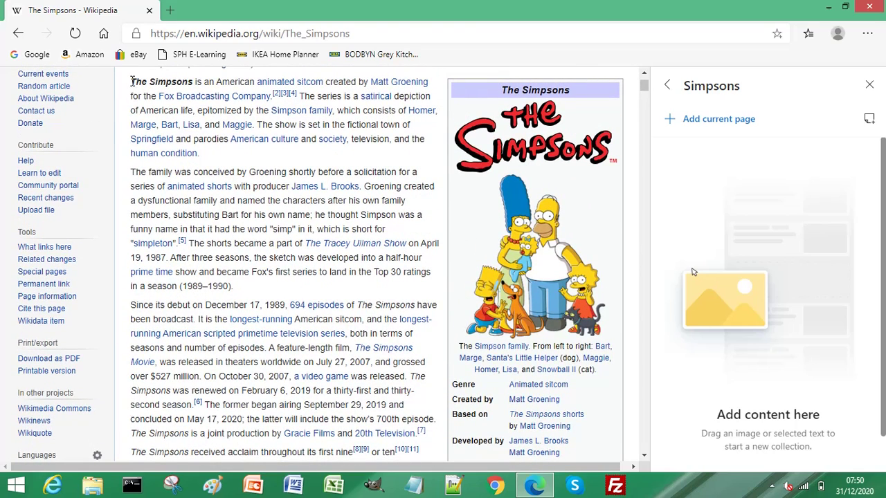
Step: Add the article's whole opening paragraph, from "The Simpsons is an American" to "human condition", to the Simpsons collection
{"action": "left_click_drag", "start_coordinate": [132, 81], "coordinate": [211, 157]}
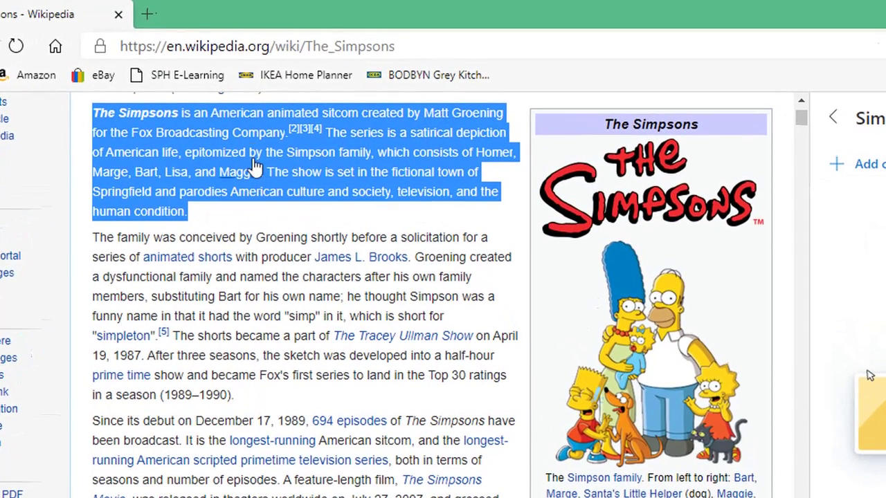
{"action": "right_click", "coordinate": [263, 158]}
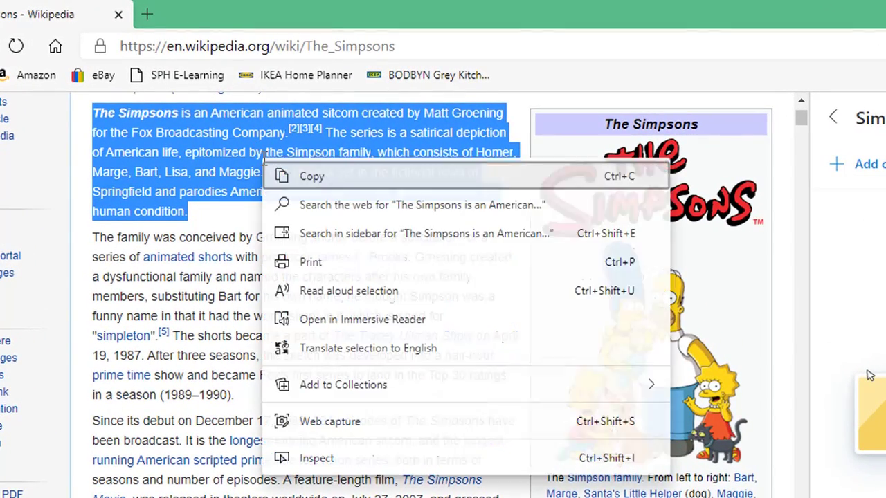
{"action": "mouse_move", "coordinate": [340, 390]}
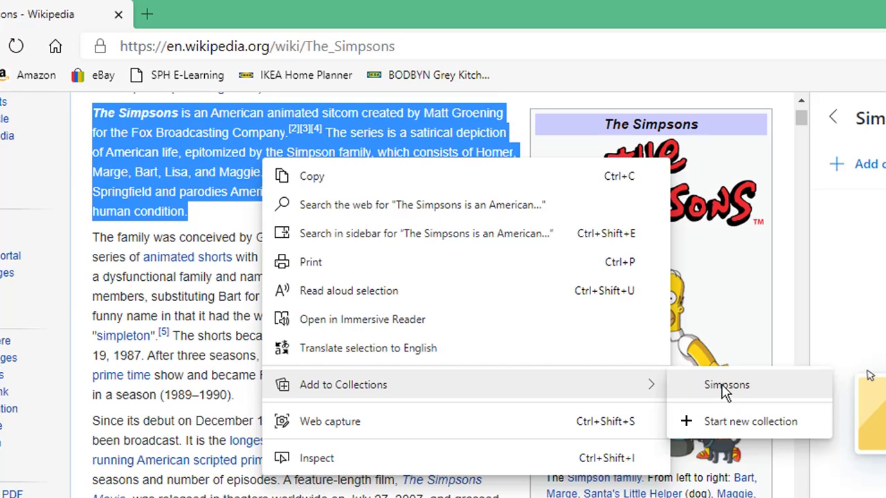
{"action": "left_click", "coordinate": [219, 152]}
{"action": "left_click_drag", "start_coordinate": [217, 144], "coordinate": [776, 311]}
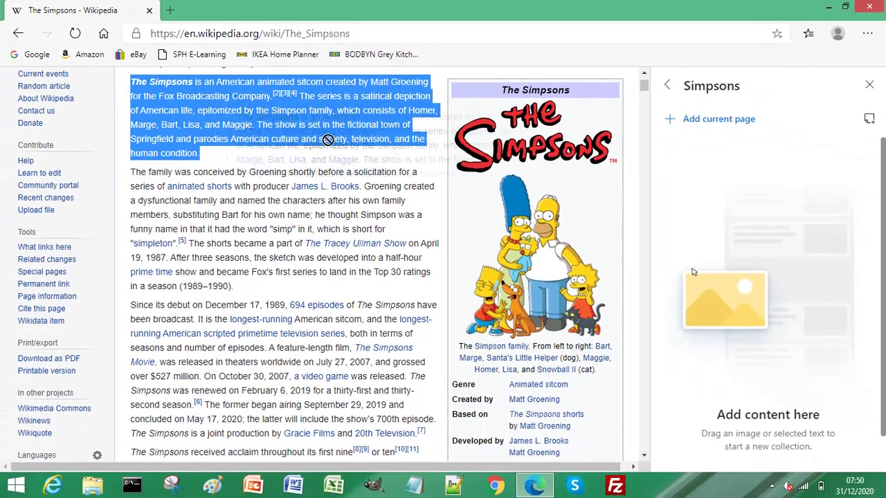
{"action": "left_click_drag", "start_coordinate": [627, 223], "coordinate": [739, 290]}
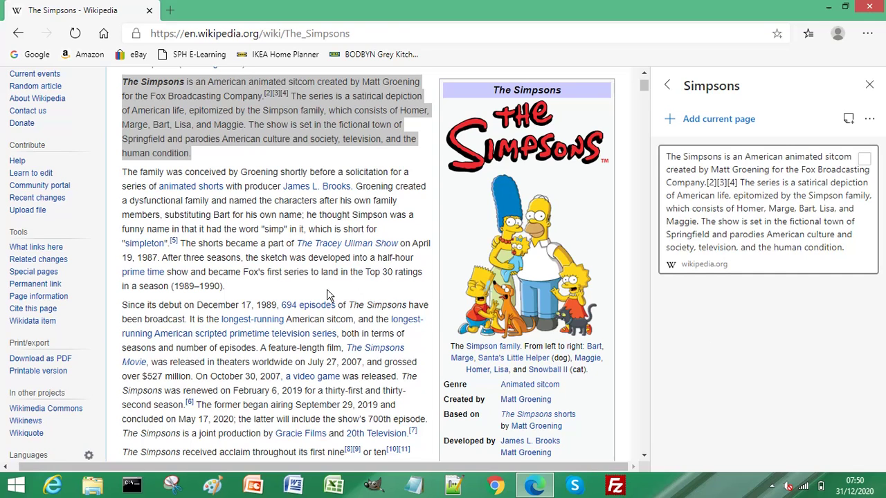
Step: Search Google Images for "simpsons" and add the vanityfair.com family picture to the Simpsons collection
{"action": "scroll", "coordinate": [330, 295], "scroll_direction": "up", "scroll_amount": 2}
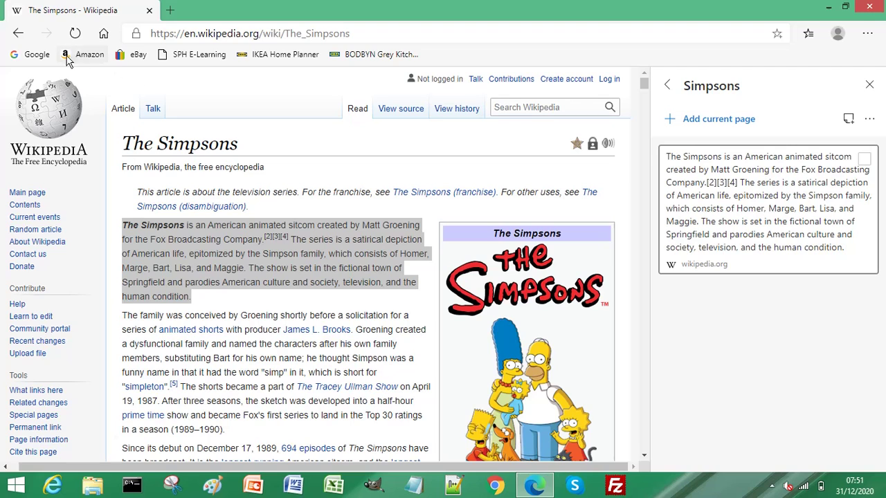
{"action": "left_click", "coordinate": [38, 56]}
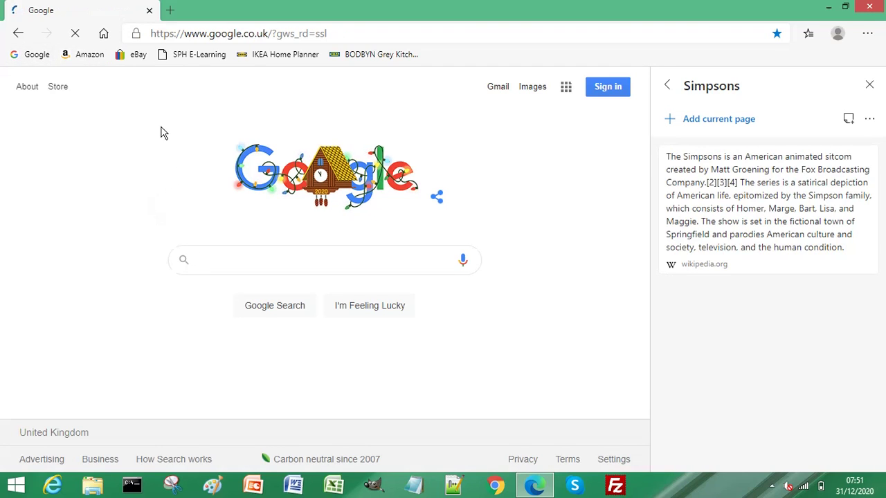
{"action": "left_click", "coordinate": [539, 93]}
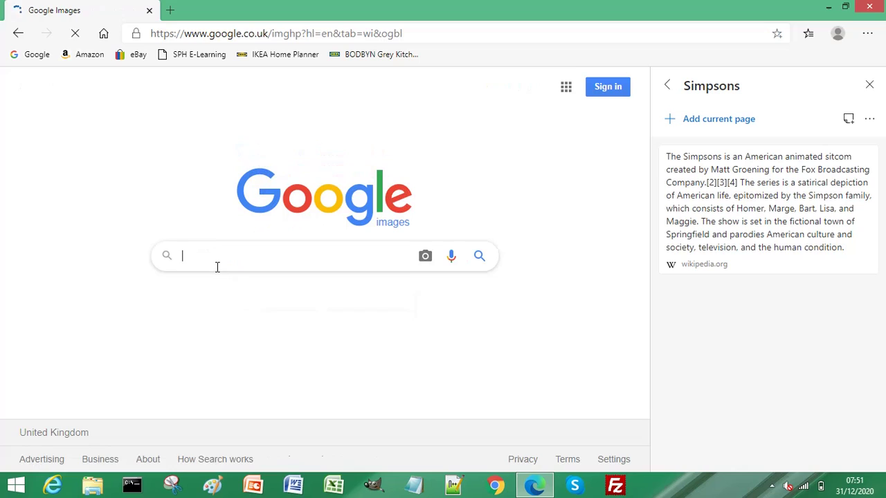
{"action": "type", "text": "simpsons"}
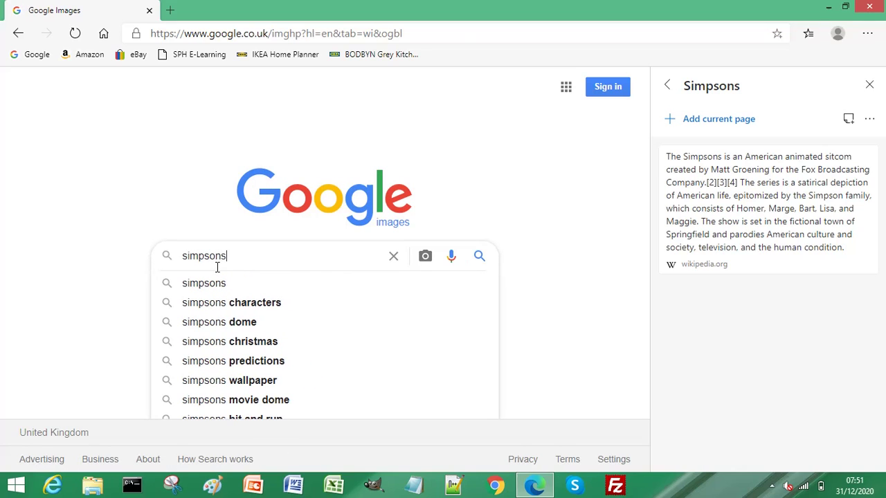
{"action": "key", "text": "Return"}
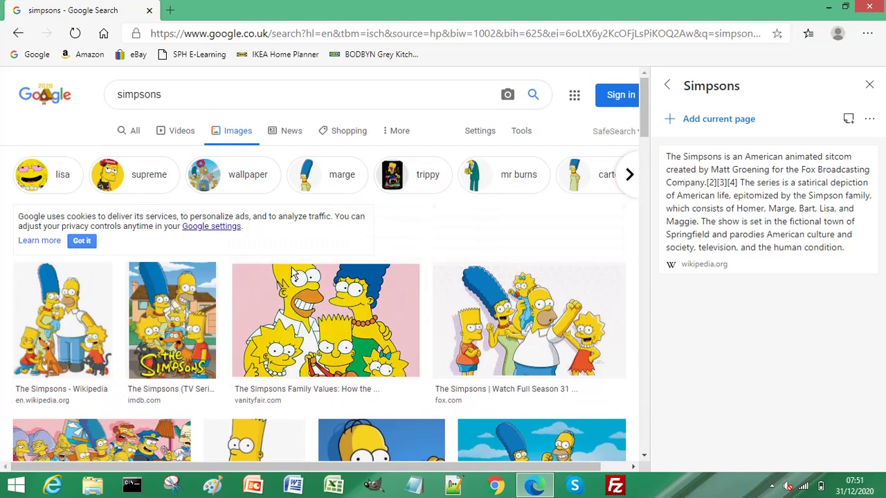
{"action": "left_click_drag", "start_coordinate": [296, 320], "coordinate": [751, 354]}
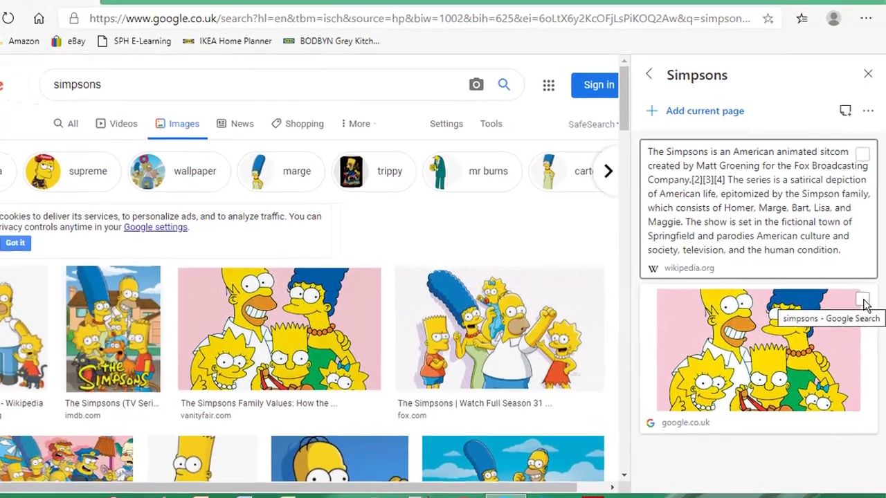
Step: Examine the actions available for the selected picture and the collection's options for sending, sorting, opening and copying its items
{"action": "left_click", "coordinate": [864, 294]}
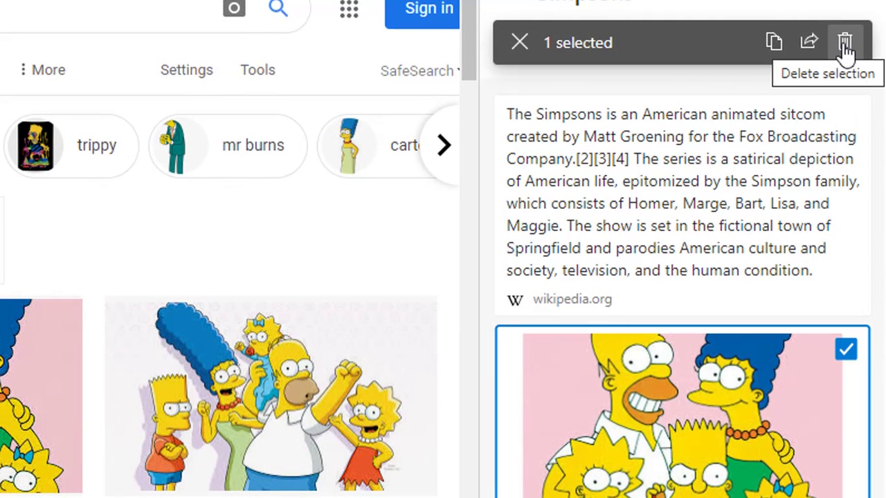
{"action": "left_click", "coordinate": [846, 348]}
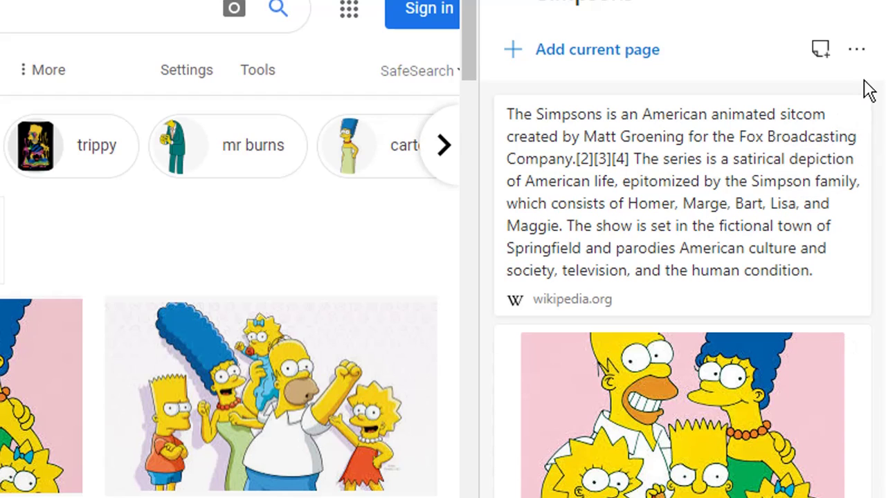
{"action": "mouse_move", "coordinate": [850, 135]}
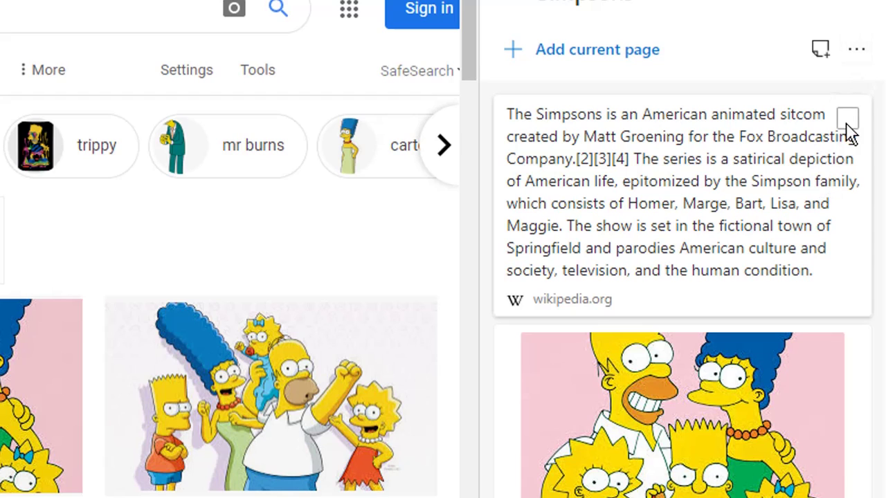
{"action": "left_click", "coordinate": [856, 51]}
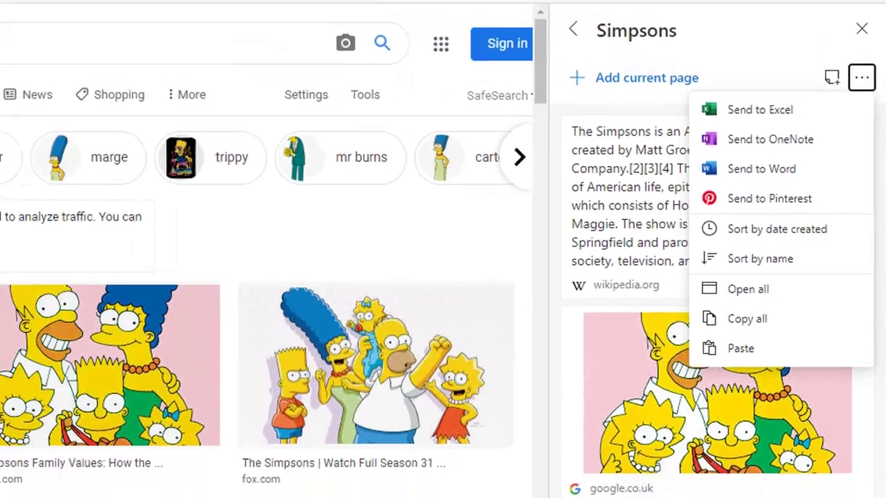
{"action": "left_click", "coordinate": [663, 497]}
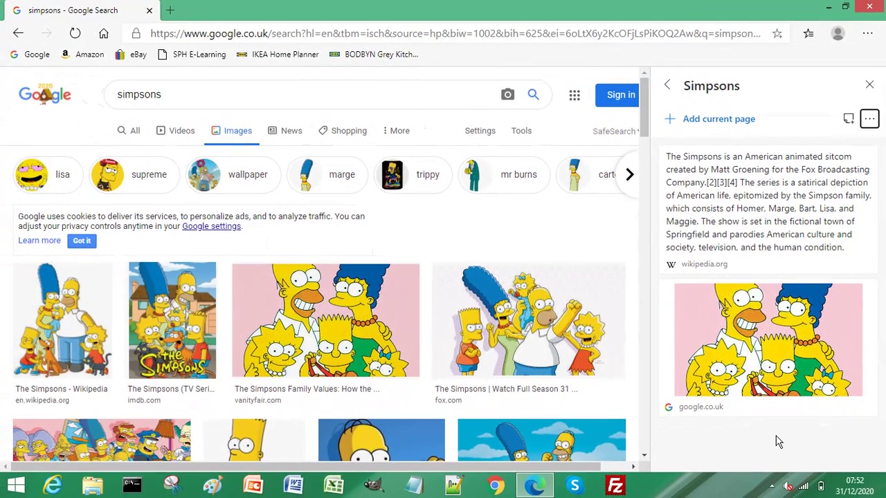